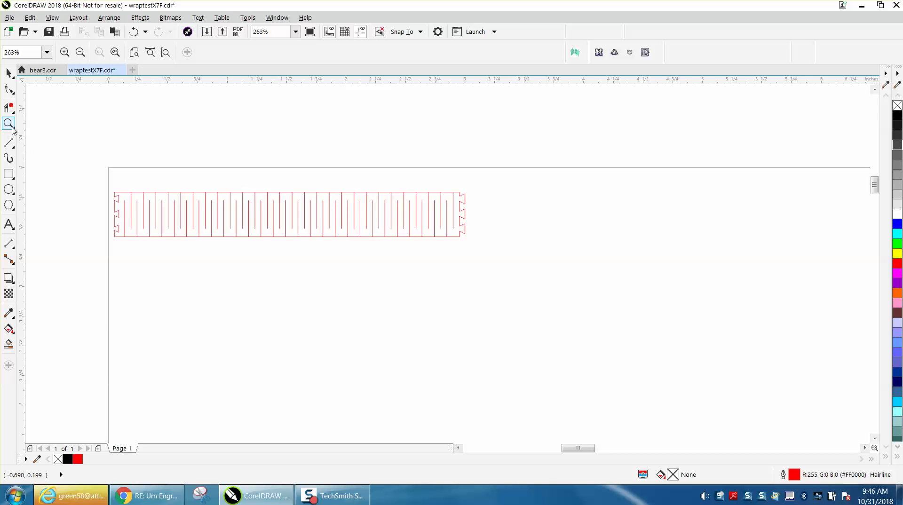
Examine the small red slotted strip pattern with its interlocking ends and the images around the page.
left_click_drag(109, 182, 244, 241)
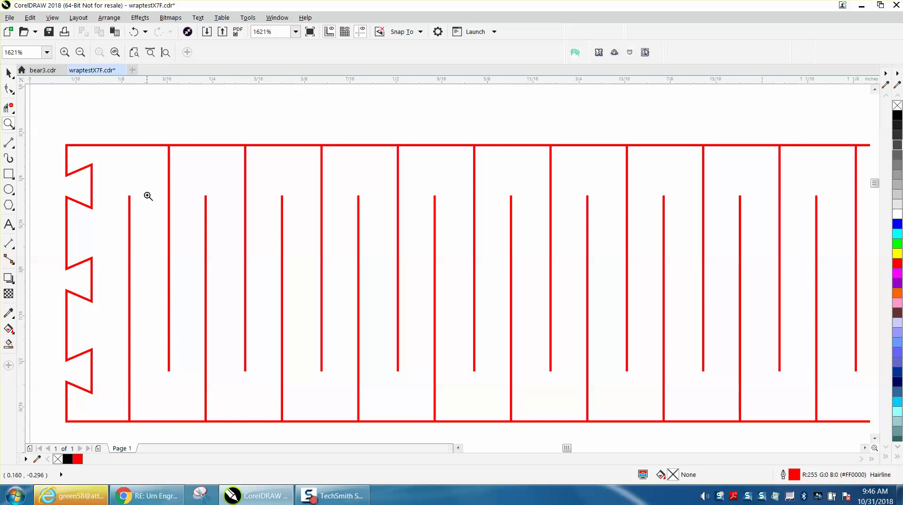
scroll(165, 168, "down", 6)
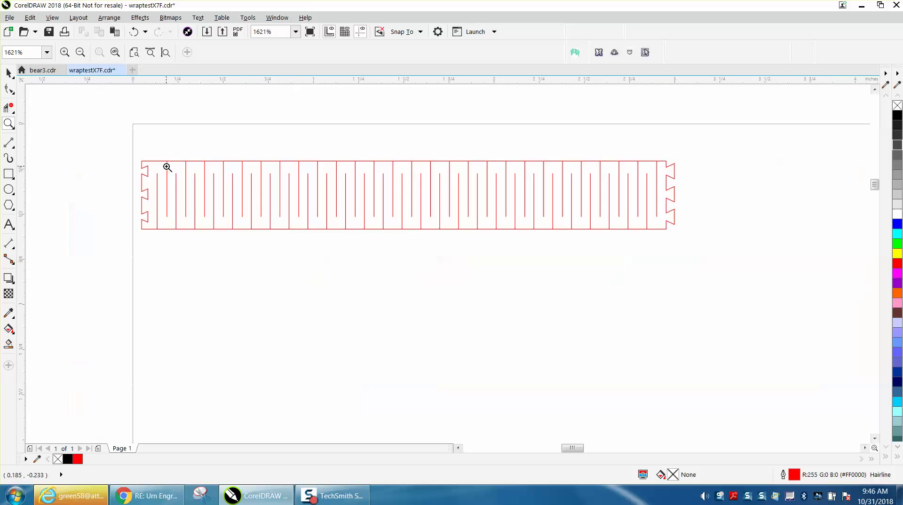
scroll(168, 169, "down", 3)
left_click_drag(165, 227, 434, 312)
scroll(422, 265, "down", 2)
left_click_drag(501, 107, 620, 160)
scroll(260, 177, "down", 4)
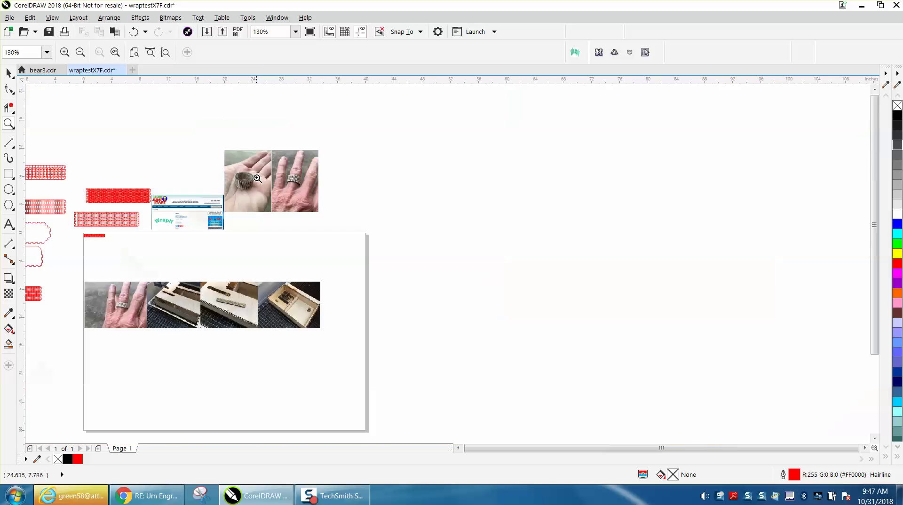
Inspect the row of photos showing the wooden ring, the laser-cut sheet, the flat slotted strip and the finished box.
left_click_drag(169, 226, 294, 262)
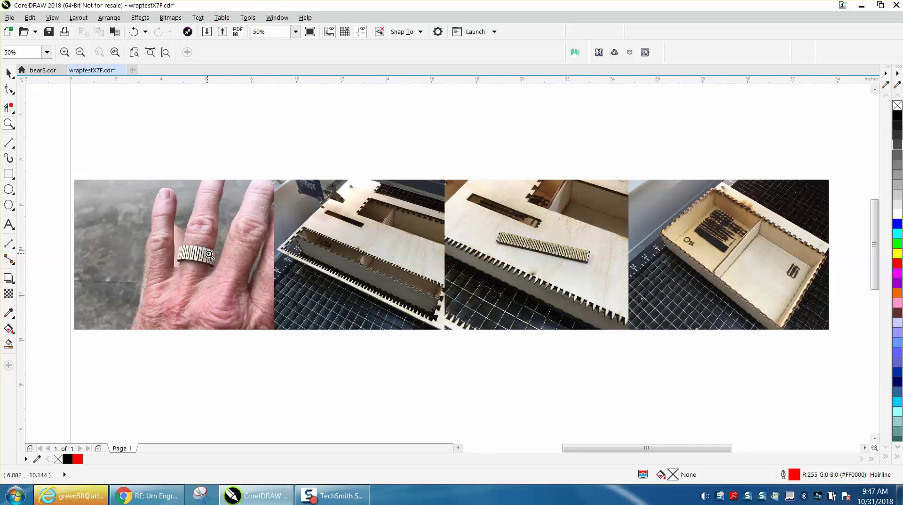
left_click_drag(264, 171, 460, 341)
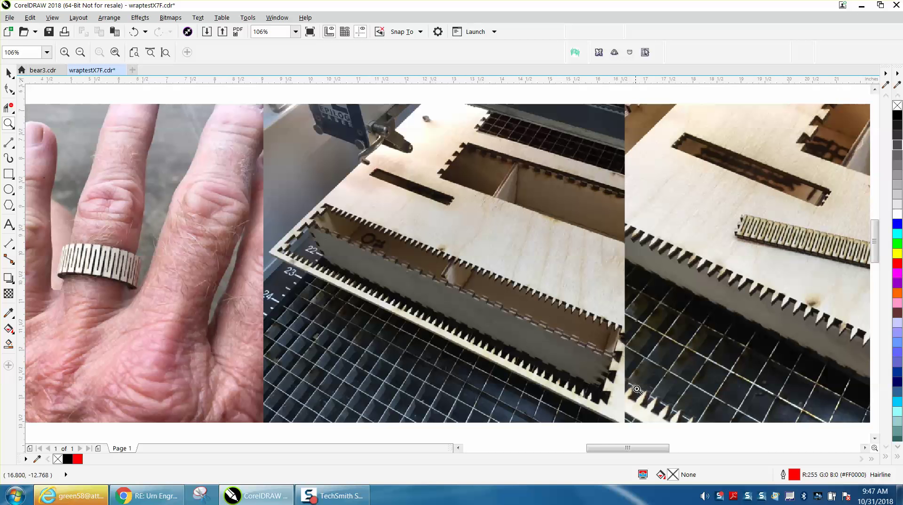
left_click_drag(666, 452, 690, 453)
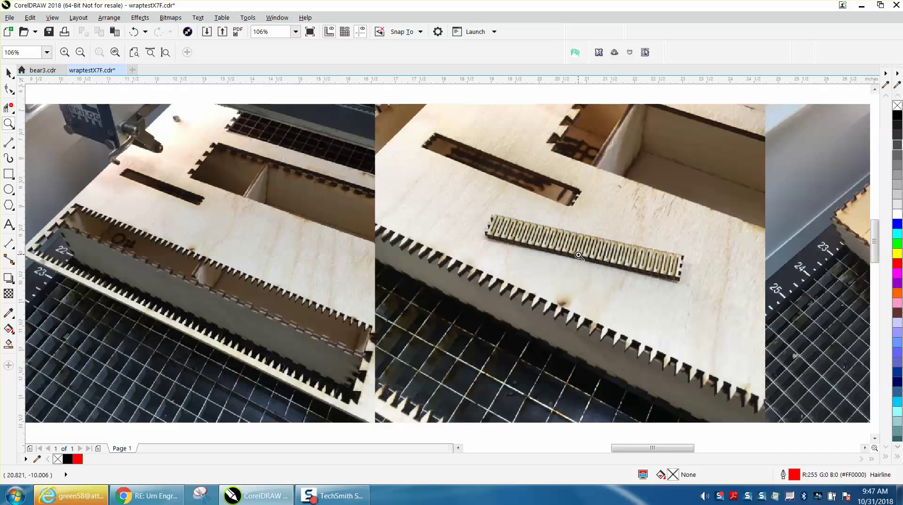
right_click(548, 248)
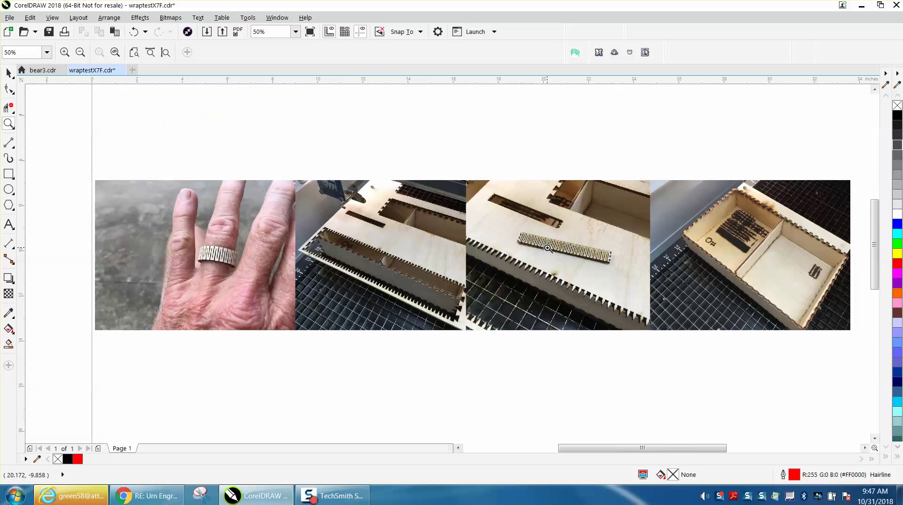
left_click_drag(670, 180, 847, 330)
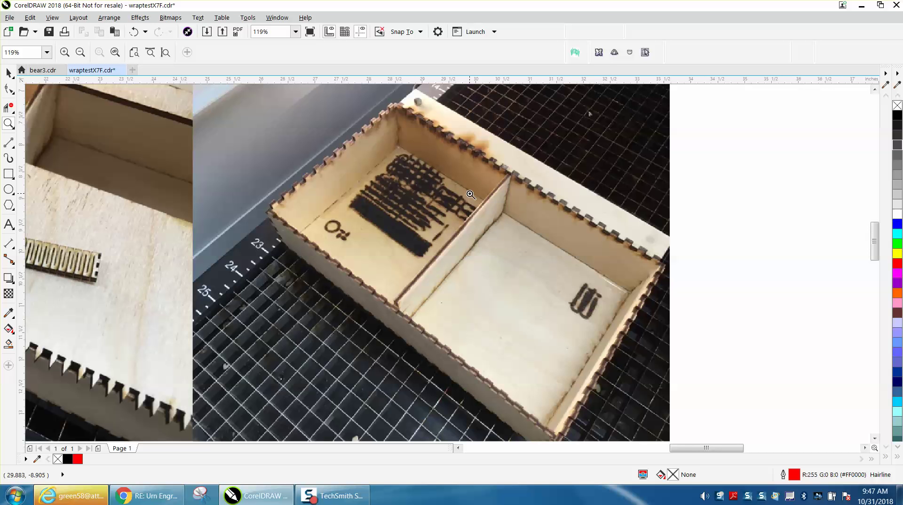
scroll(470, 194, "down", 5)
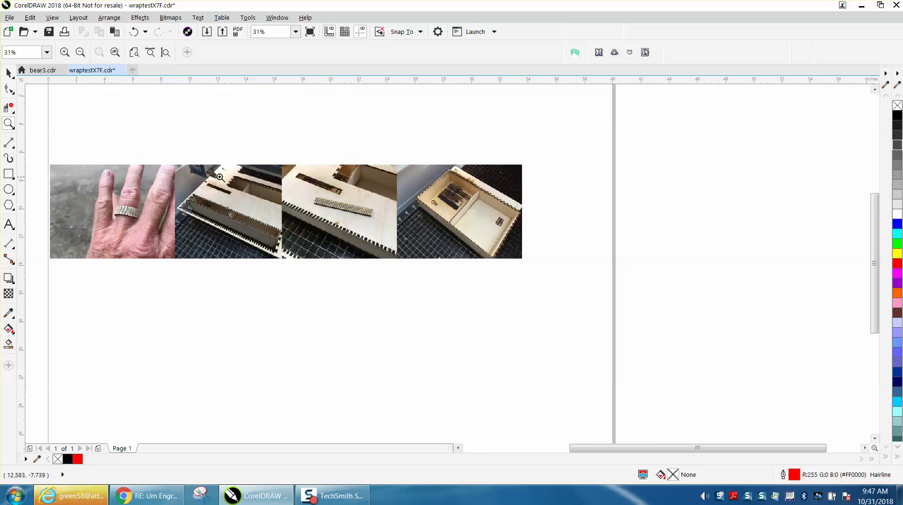
left_click_drag(205, 167, 303, 239)
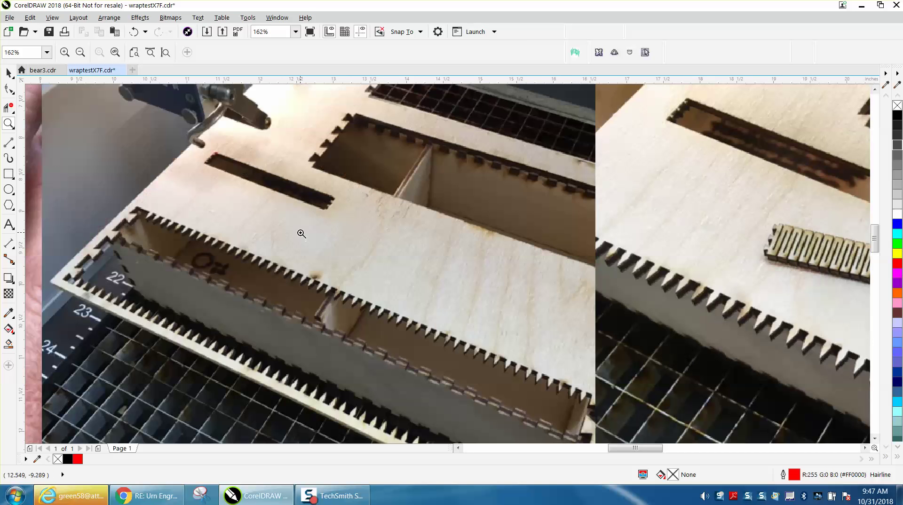
scroll(301, 234, "down", 3)
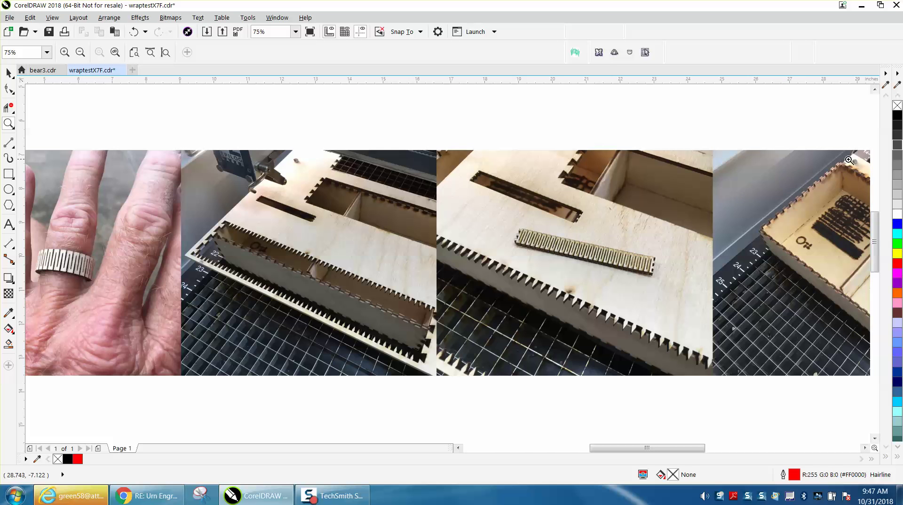
scroll(843, 169, "down", 2)
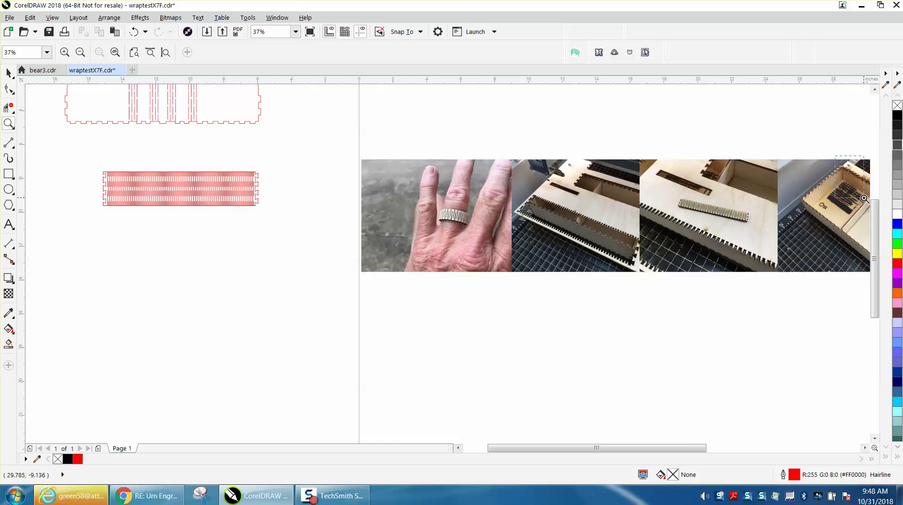
Look closely at the corners of the wooden box and the plywood board in the last photo.
scroll(789, 218, "up", 8)
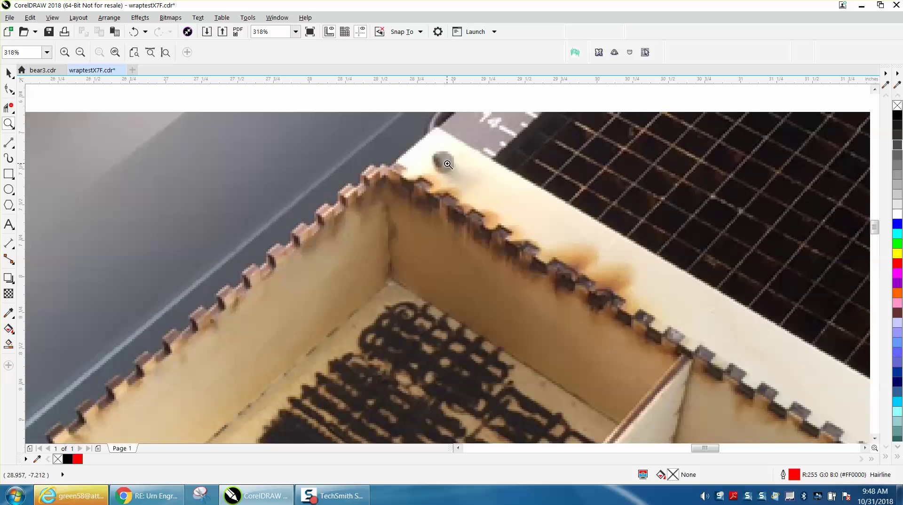
scroll(447, 164, "down", 4)
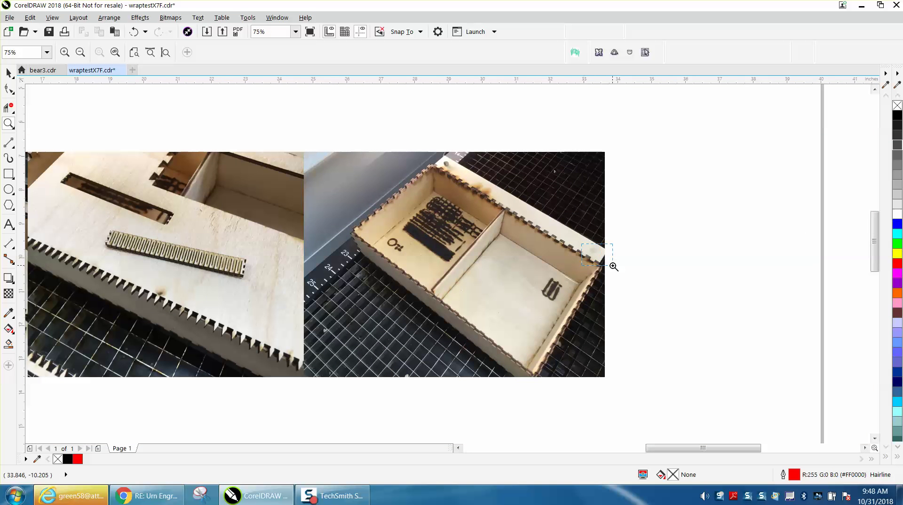
scroll(613, 263, "up", 8)
scroll(590, 264, "down", 2)
scroll(579, 262, "down", 4)
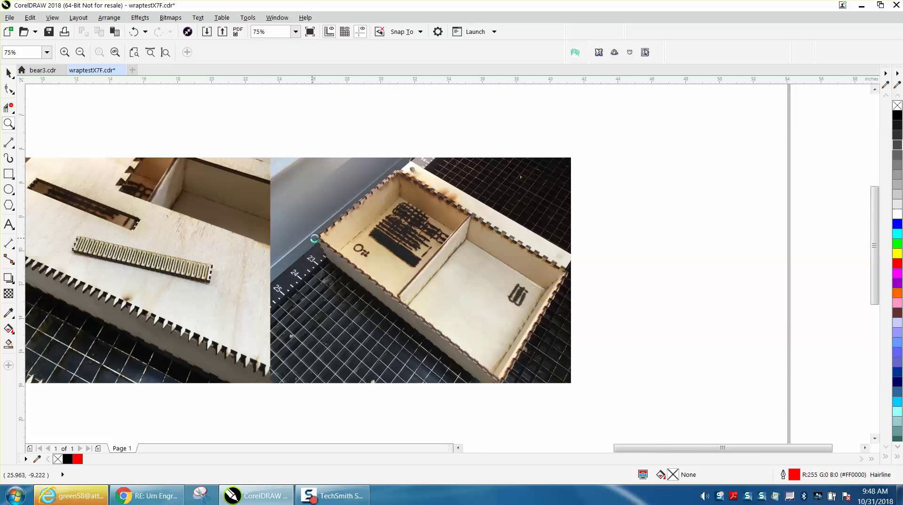
scroll(312, 239, "down", 1)
Examine the cut sheet in the second photo and the dark burned test marks inside the box in the last photo.
left_click_drag(36, 192, 179, 306)
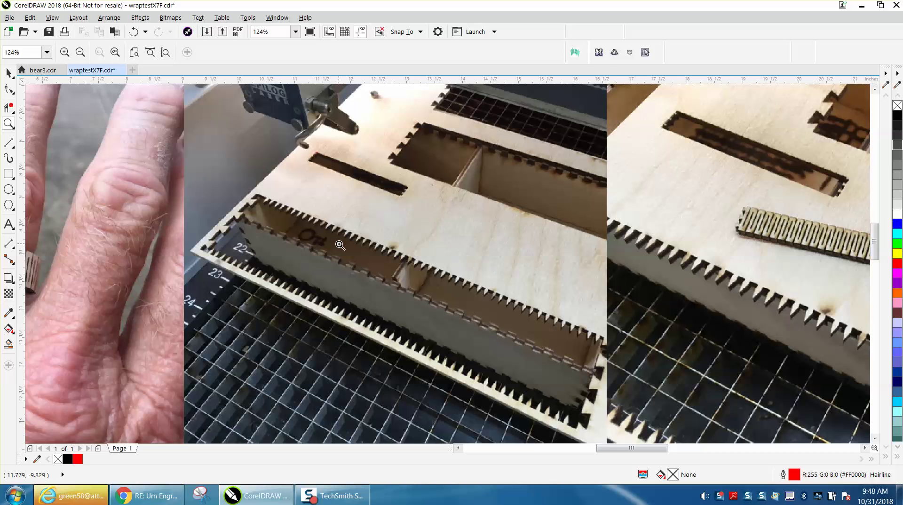
right_click(611, 268)
right_click(623, 270)
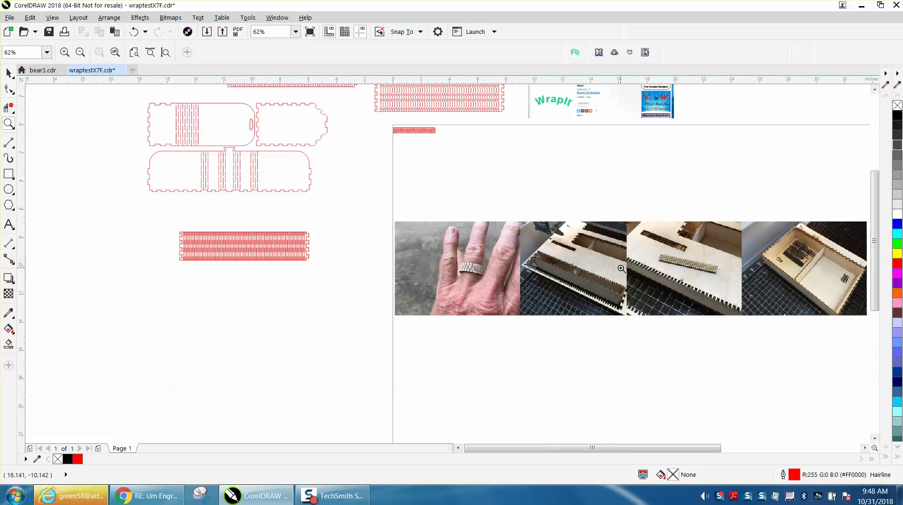
left_click_drag(787, 230, 821, 275)
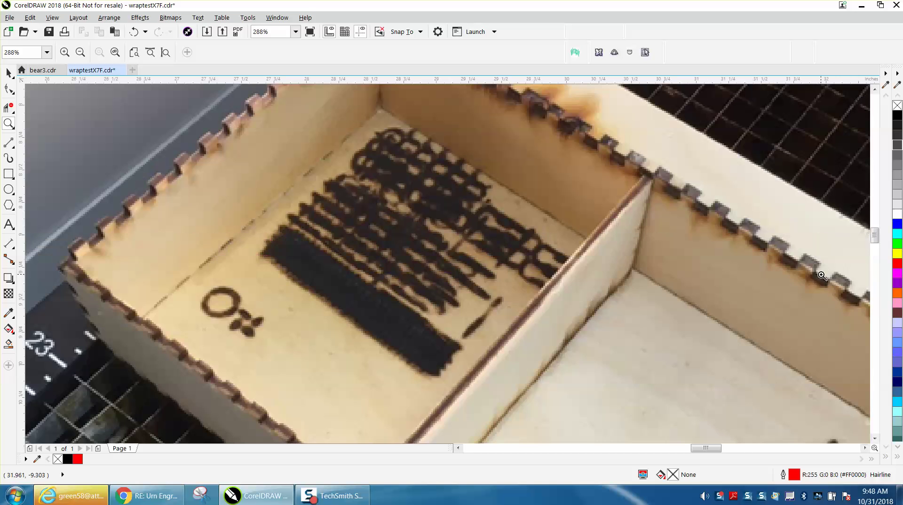
right_click(597, 267)
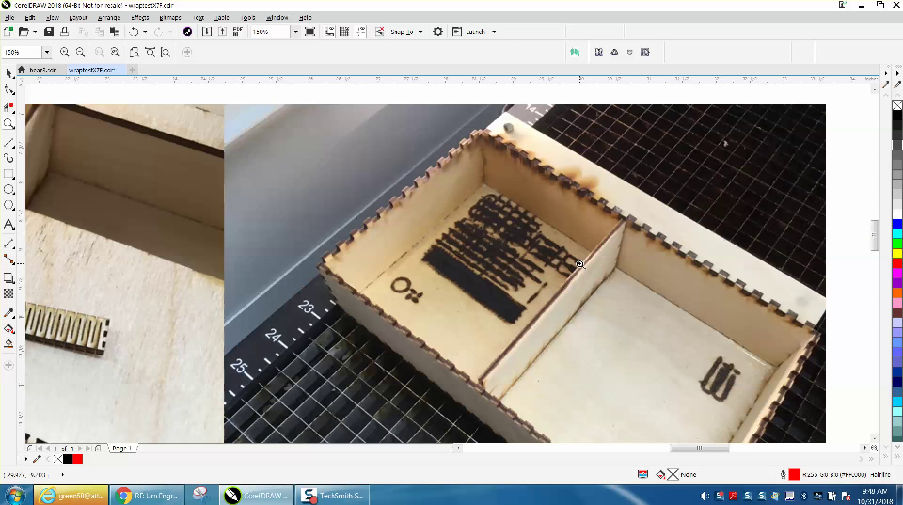
right_click(580, 265)
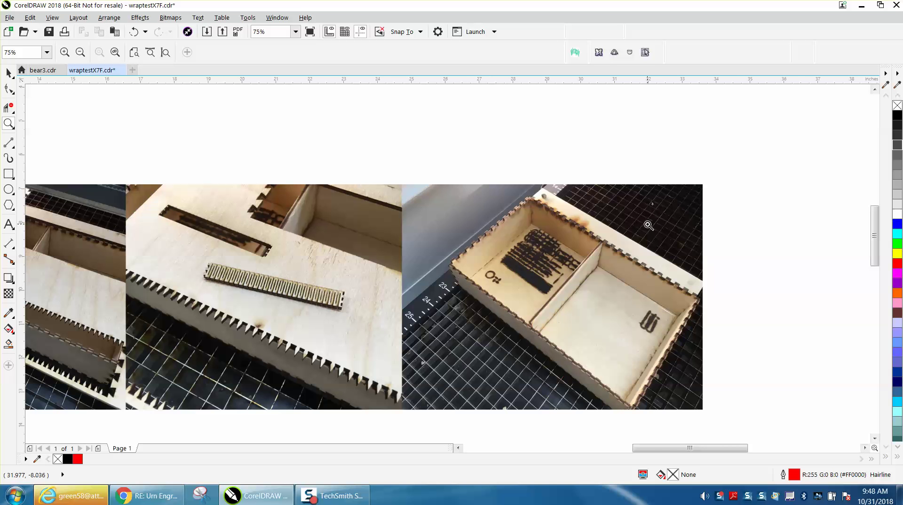
left_click_drag(502, 248, 571, 309)
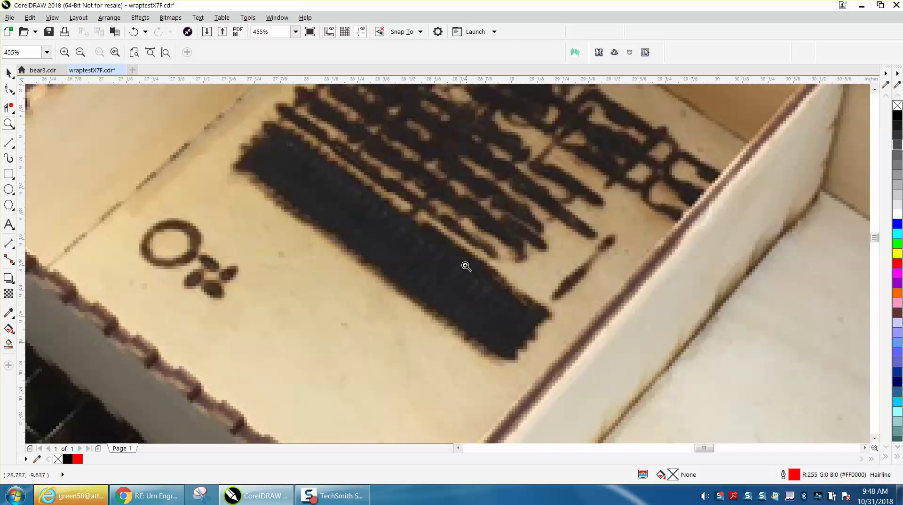
scroll(308, 176, "down", 2)
scroll(445, 282, "down", 1)
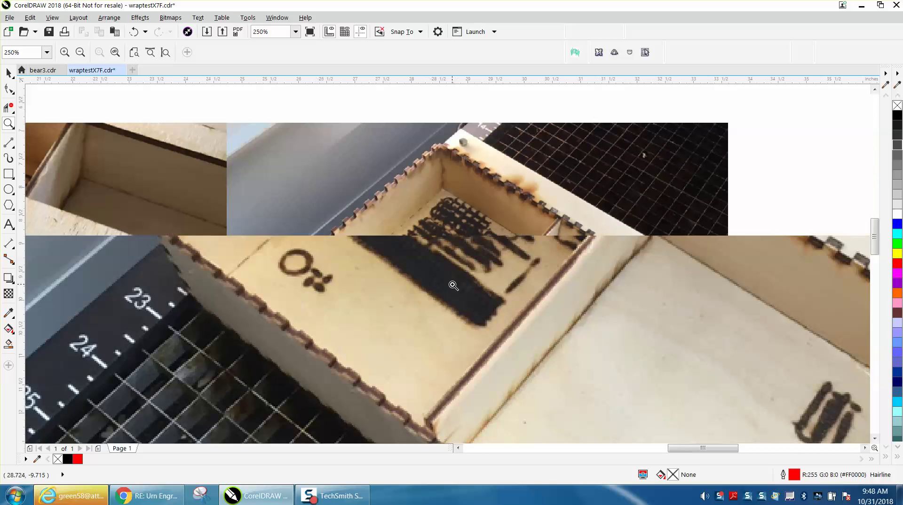
scroll(454, 285, "down", 1)
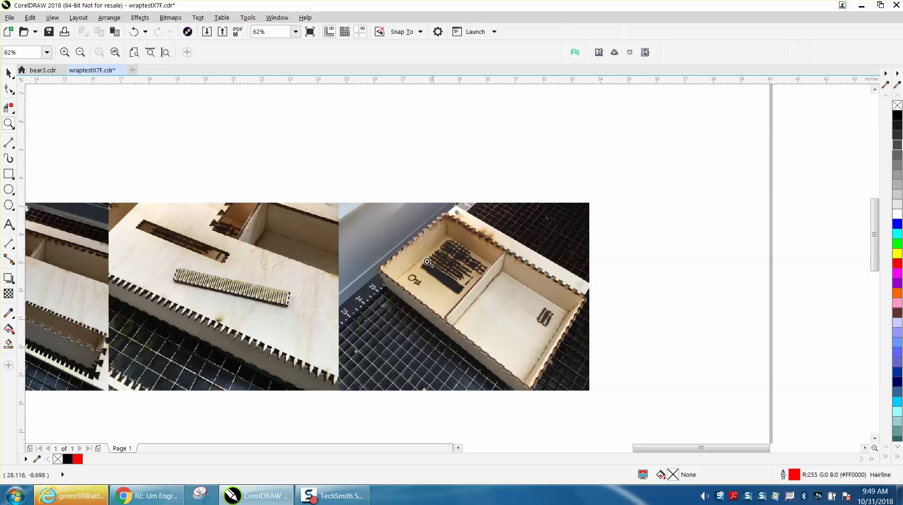
Review the small strip pattern at the page corner, the box photo, the WrapIt product page image and the ring photo.
scroll(490, 287, "down", 1)
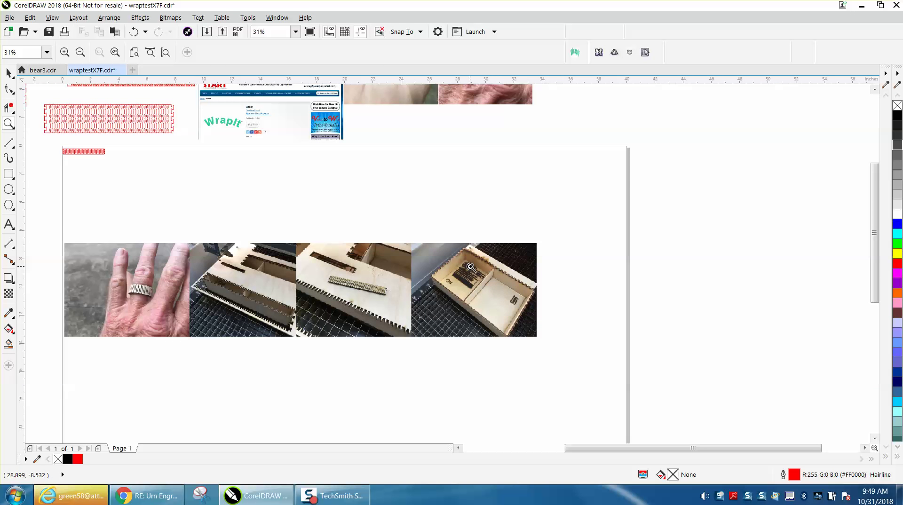
left_click_drag(56, 146, 121, 171)
scroll(234, 224, "down", 3)
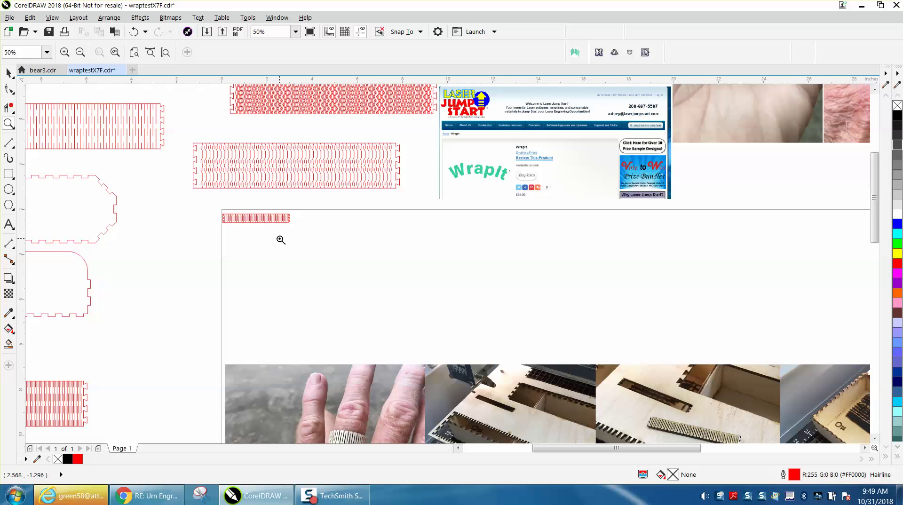
scroll(280, 240, "down", 1)
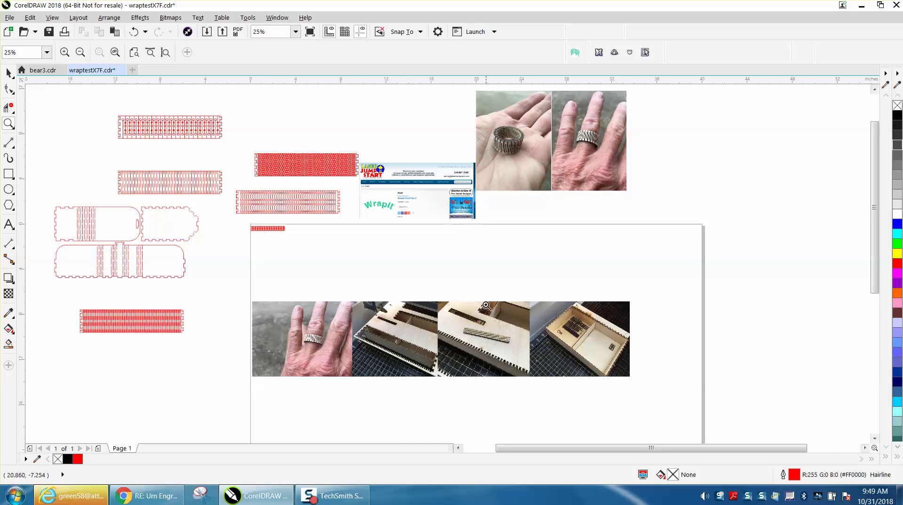
left_click_drag(540, 286, 657, 393)
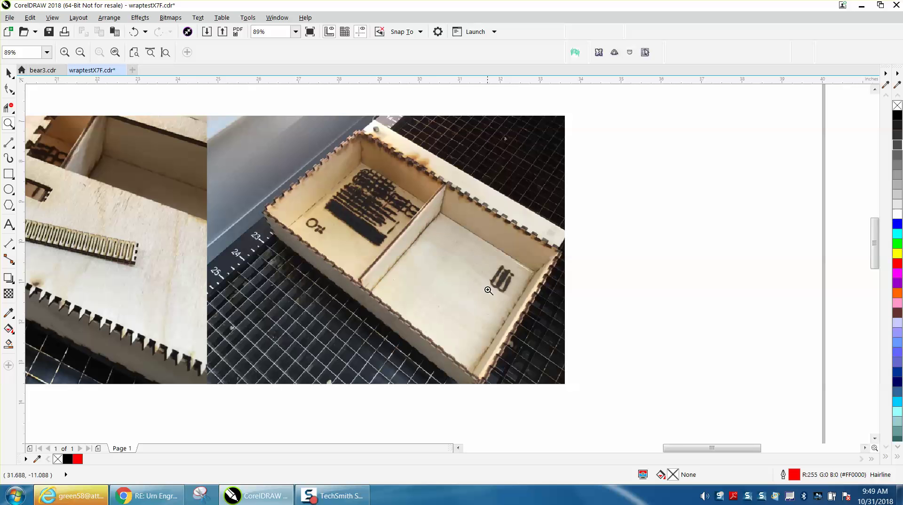
scroll(436, 220, "down", 2)
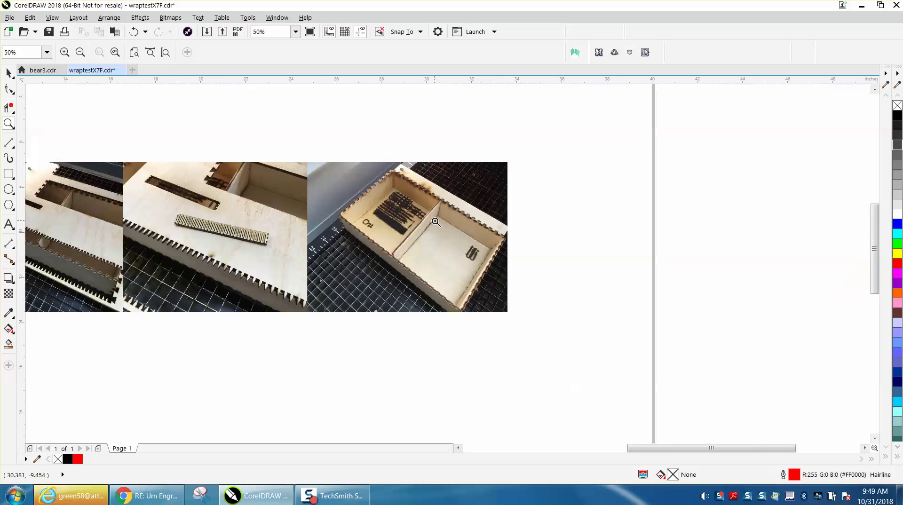
scroll(435, 224, "down", 2)
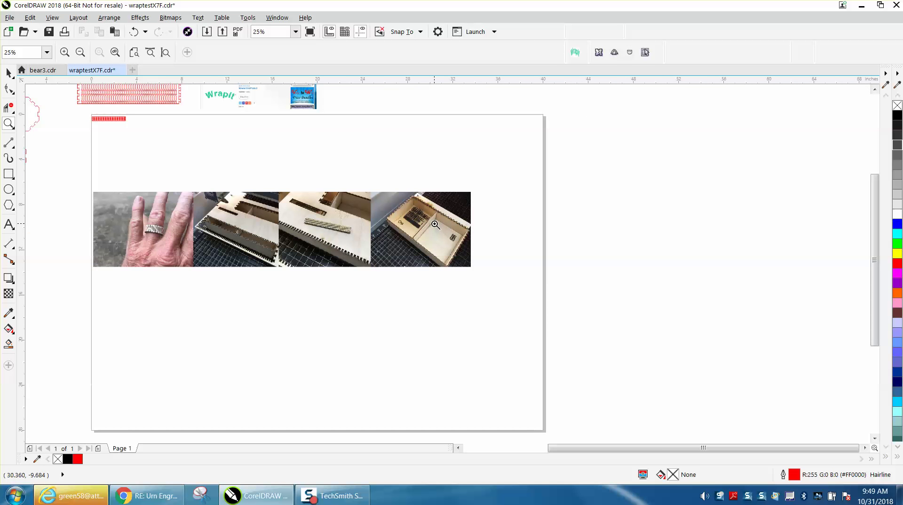
scroll(408, 219, "down", 2)
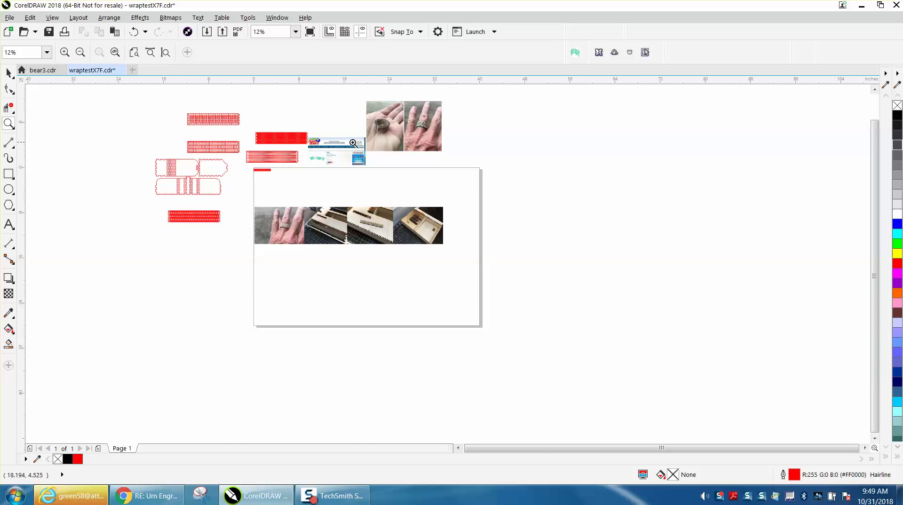
left_click_drag(314, 139, 400, 173)
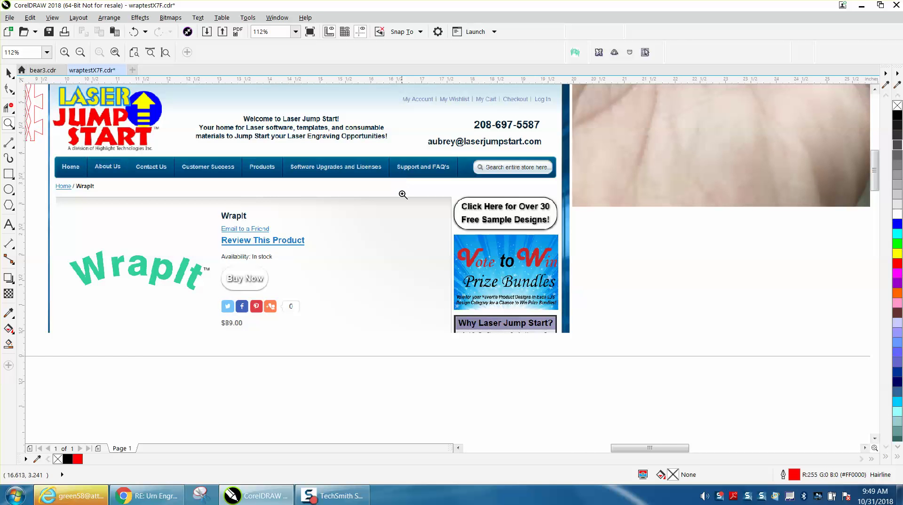
scroll(376, 229, "down", 4)
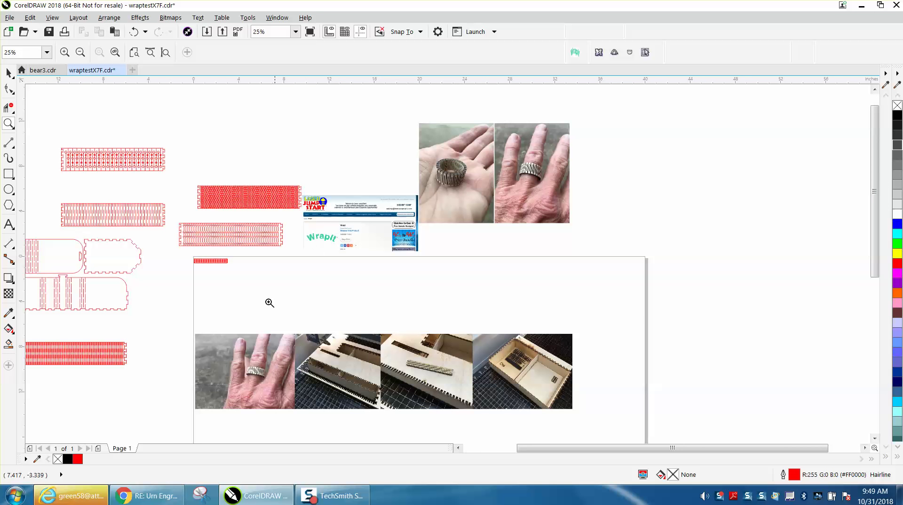
left_click_drag(228, 354, 348, 403)
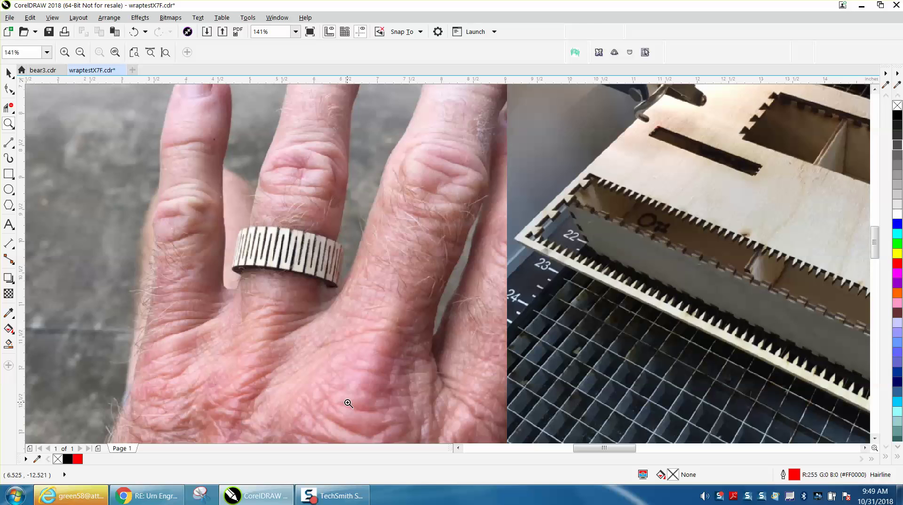